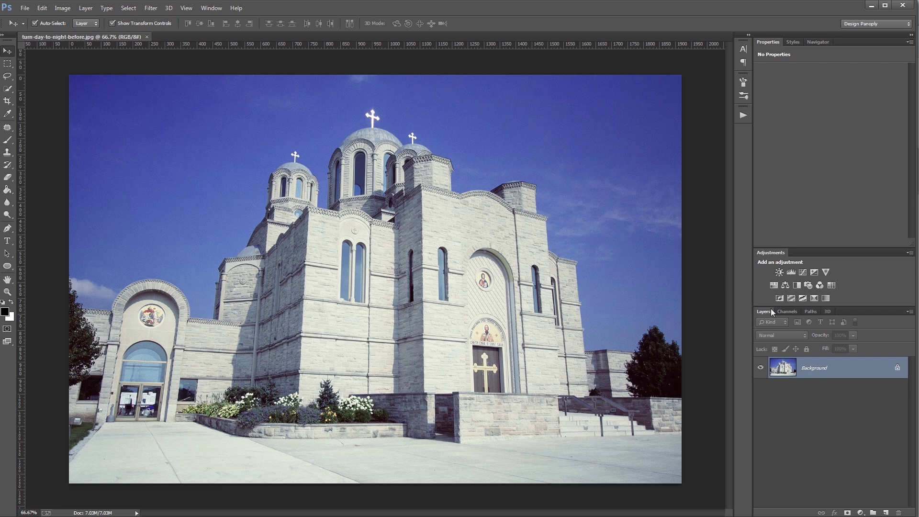
Add a Hue/Saturation layer, sample the sky to target Blues, and set Lightness to -51.
click(772, 286)
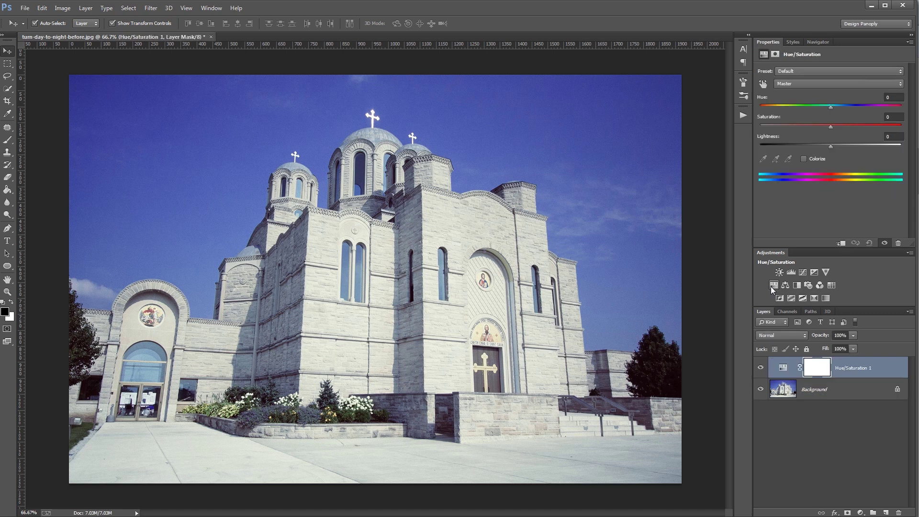
click(763, 84)
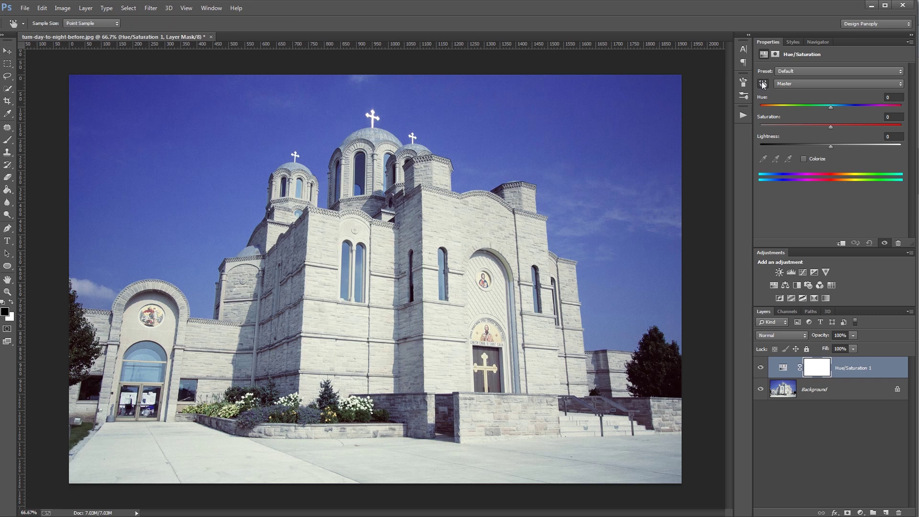
click(586, 142)
click(833, 144)
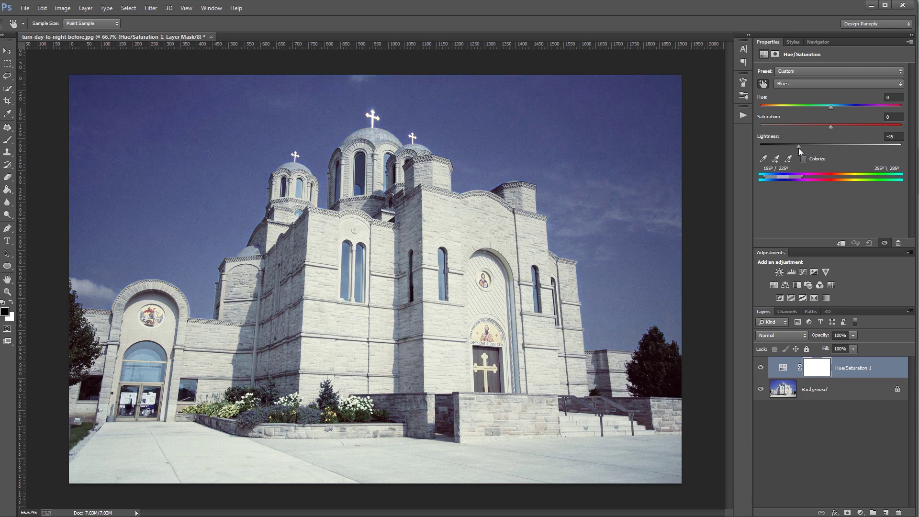
Toggle the Hue/Saturation layer's visibility twice to compare before and after.
click(762, 368)
click(762, 368)
click(762, 368)
click(762, 368)
Add a Brightness/Contrast layer with brightness -49, then a Color Lookup layer above it.
click(779, 272)
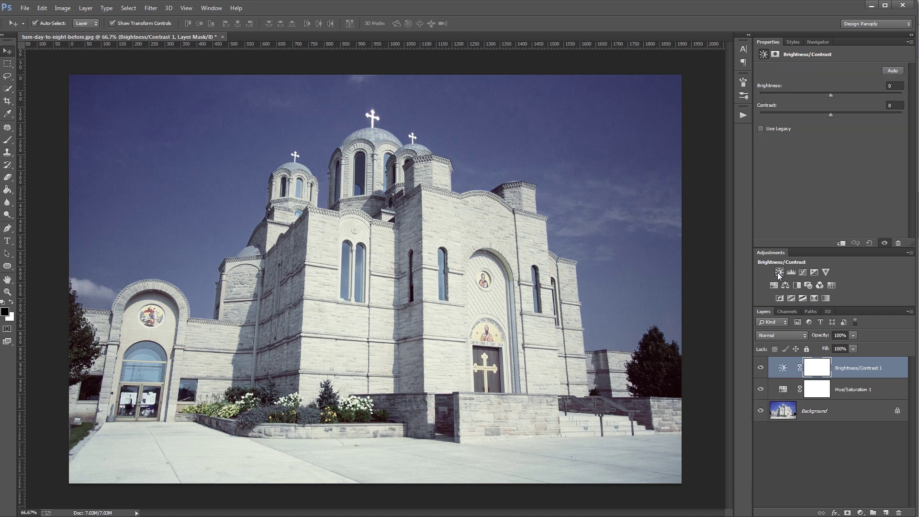
drag(832, 96, 808, 102)
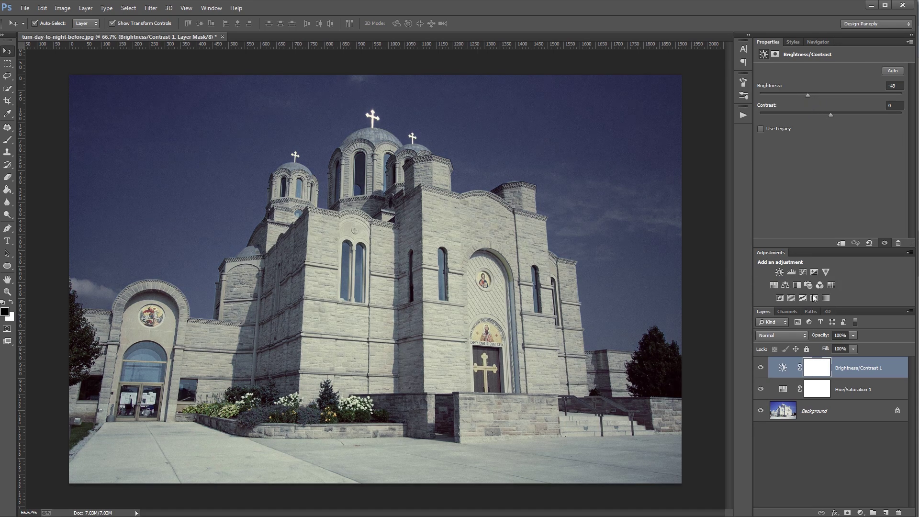
click(833, 285)
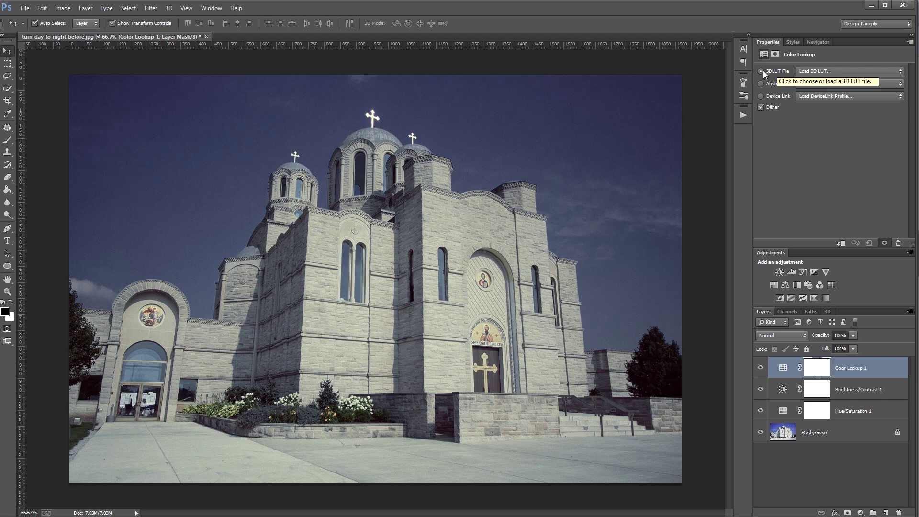
Load the NightFromDay.CUBE 3DLUT in Color Lookup and set the layer opacity to 70%.
click(819, 72)
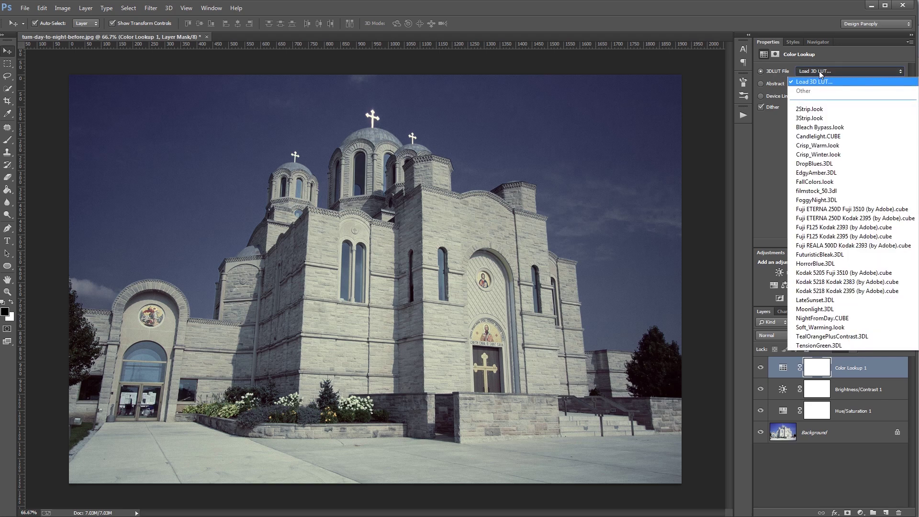
click(834, 318)
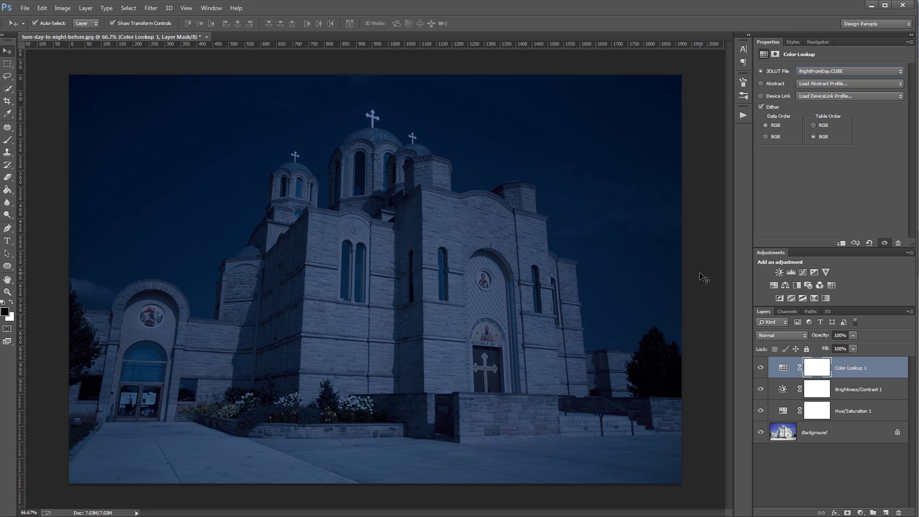
click(844, 335)
text(70)
key(Return)
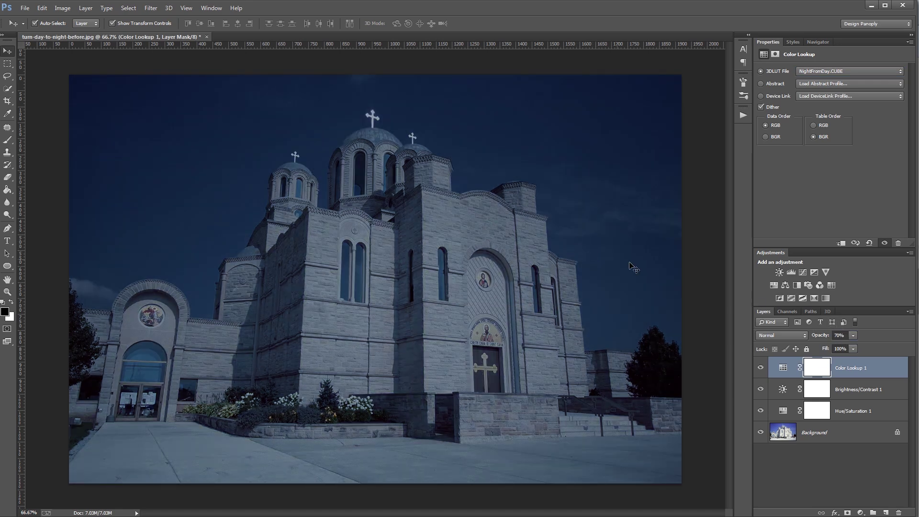
Add a Curves layer with points at input 74/output 50 and input 190/output 181.
click(802, 272)
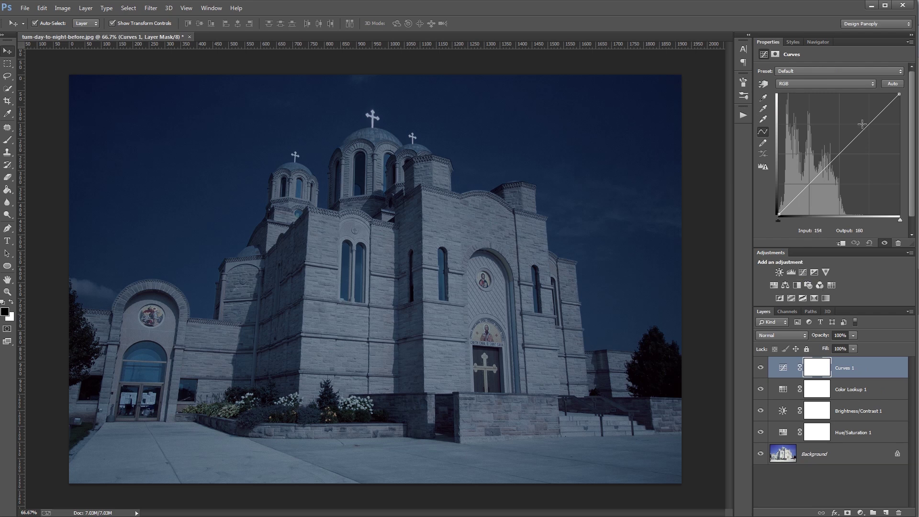
drag(809, 184, 814, 190)
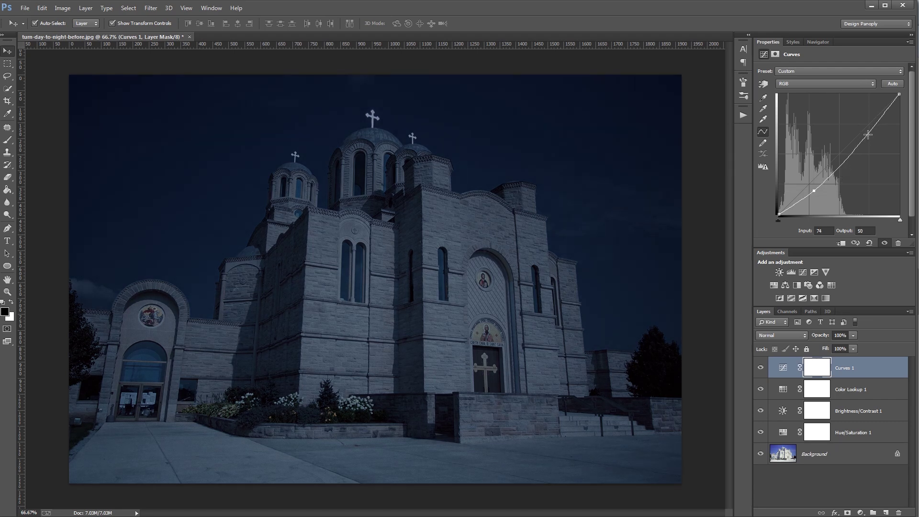
drag(868, 135, 869, 128)
click(697, 272)
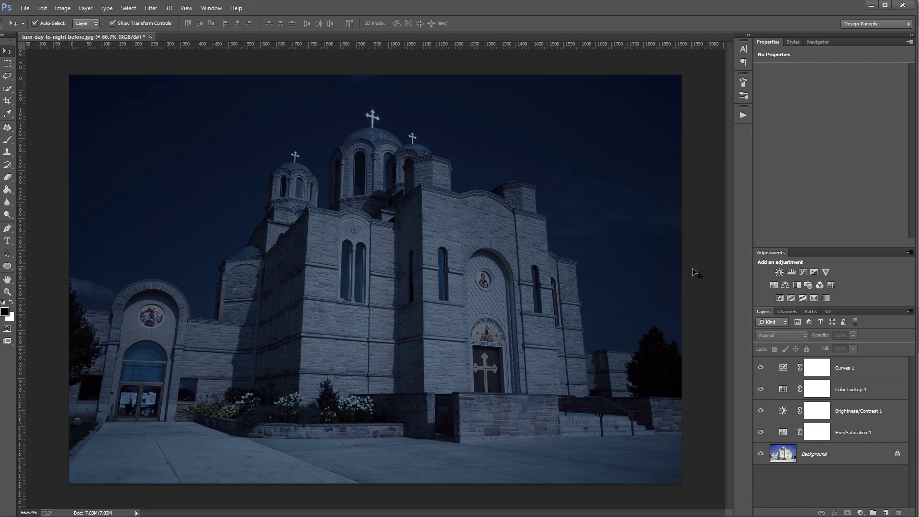
Create a new layer on top and fill it with solid black.
click(886, 513)
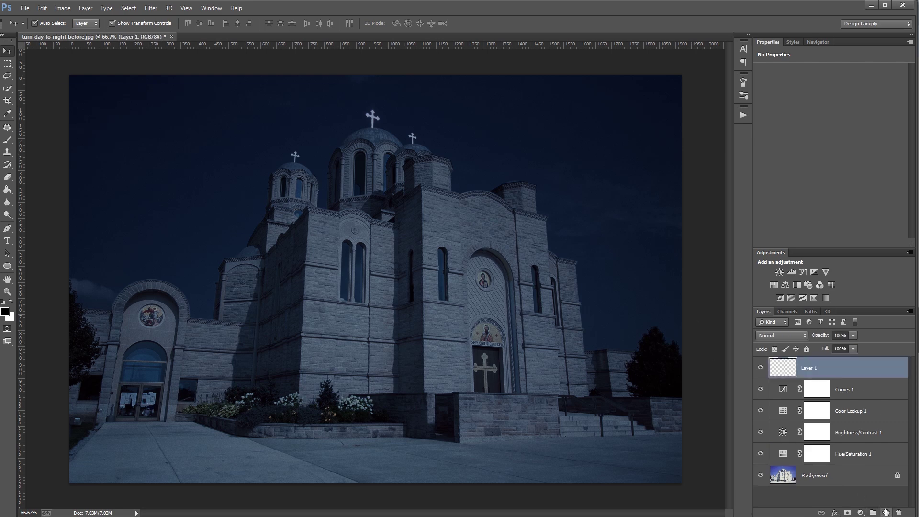
key(g)
click(386, 246)
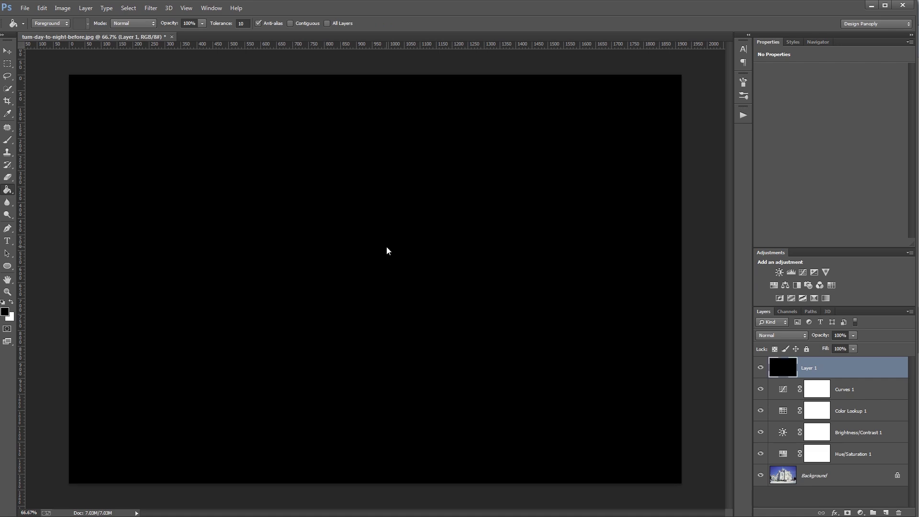
key(v)
Apply Add Noise to the black layer.
click(151, 8)
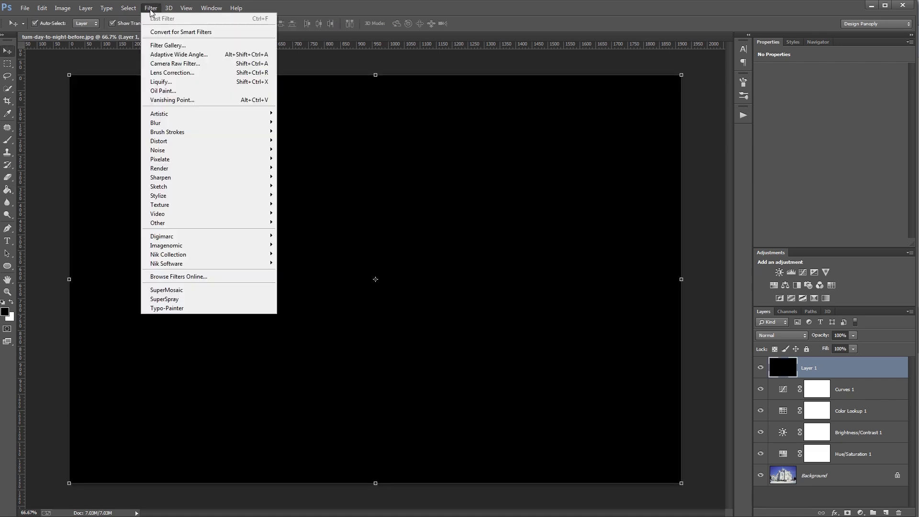
mouse_move(214, 151)
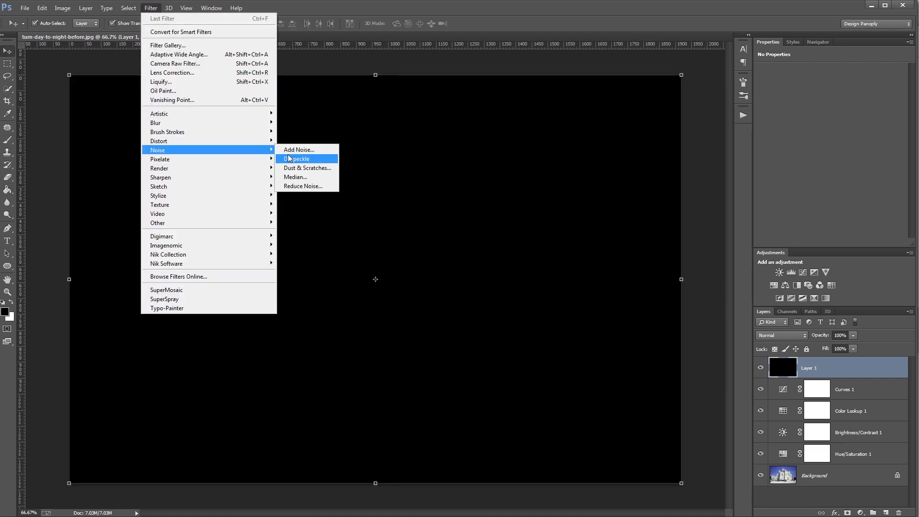
click(297, 150)
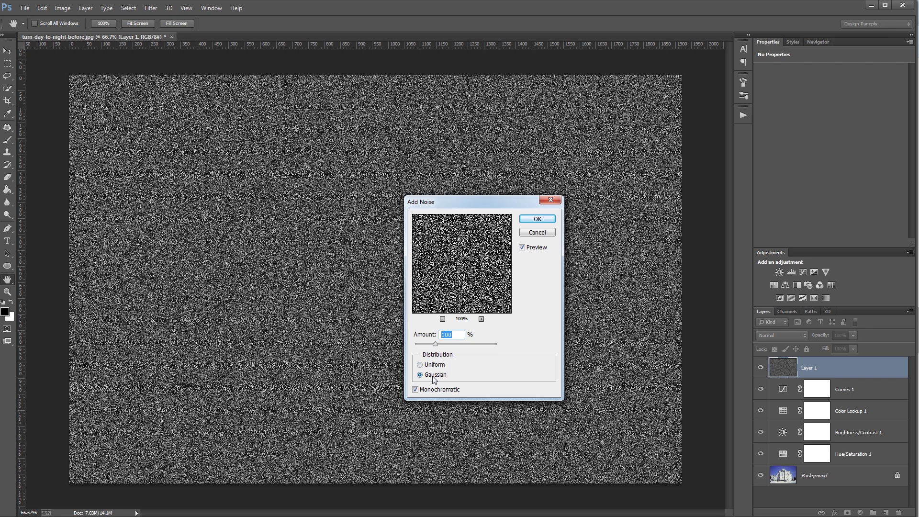
click(537, 219)
key(v)
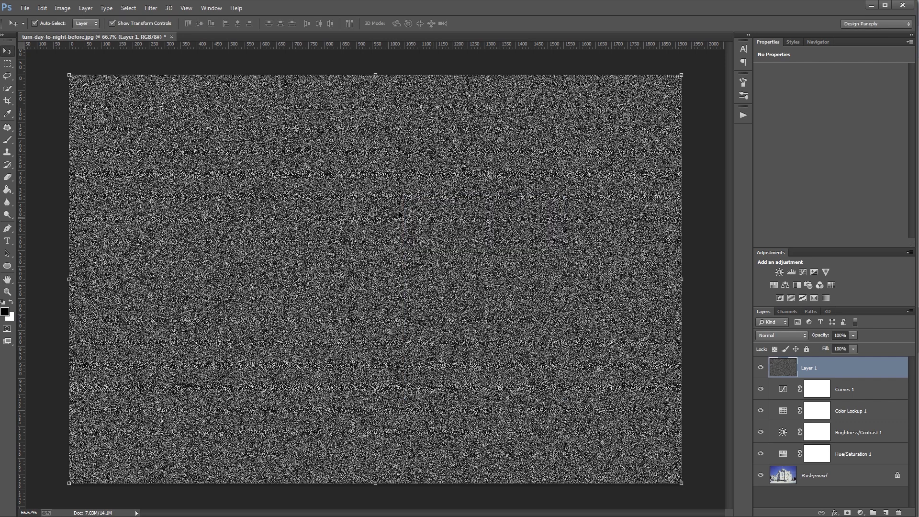
Soften the noise with a 0.25-pixel Gaussian Blur, then hide the noise layer.
click(150, 8)
mouse_move(231, 124)
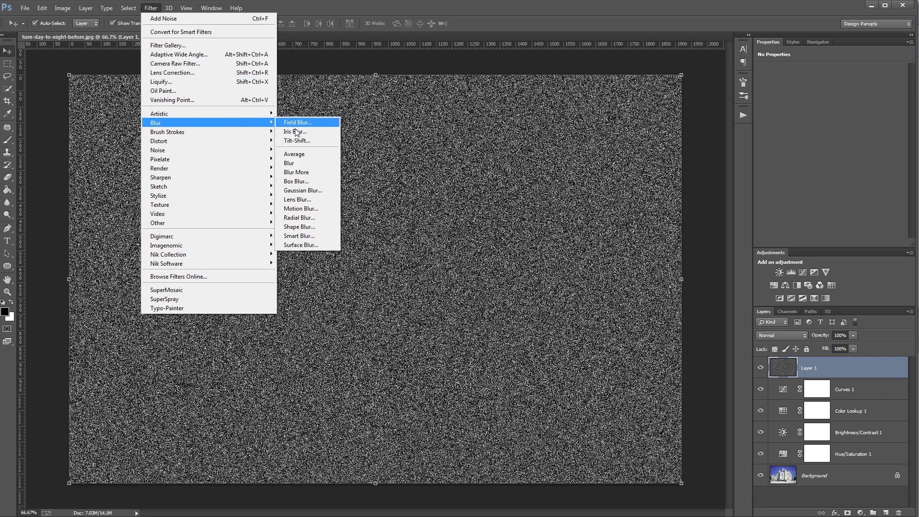
click(305, 190)
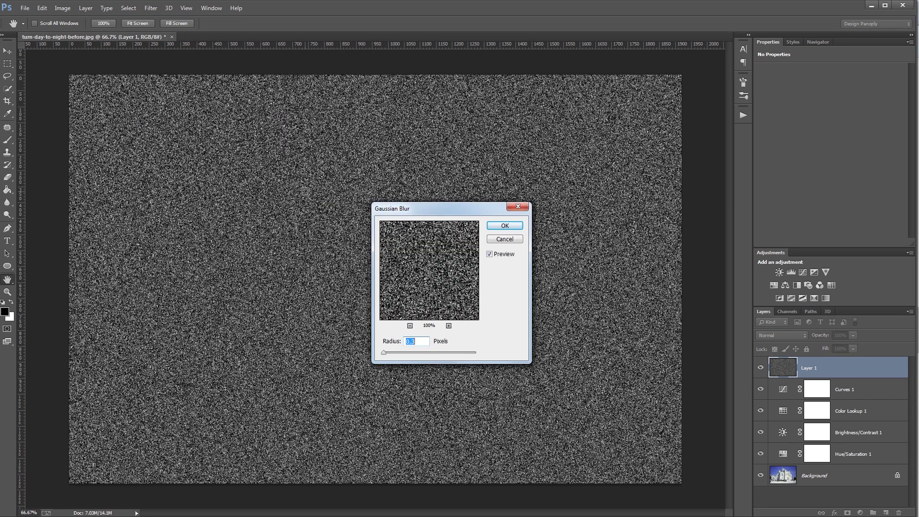
text(.25)
click(505, 227)
key(v)
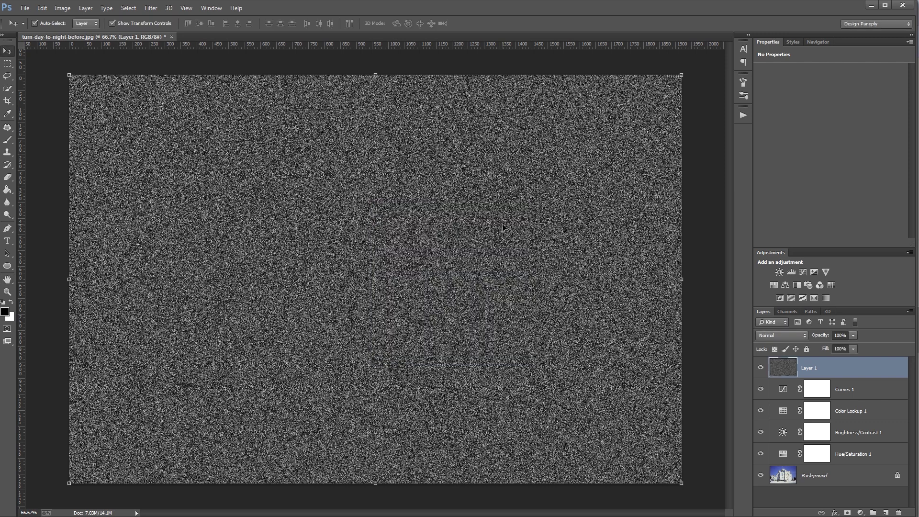
click(761, 368)
On the Background layer, Quick Select the sky, subtracting the wall, tower and domes; re-show the noise layer.
click(834, 475)
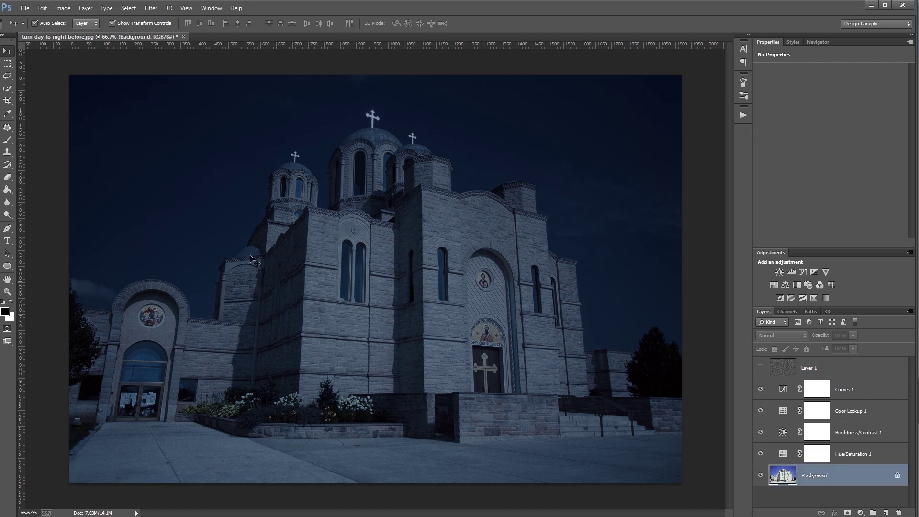
click(6, 91)
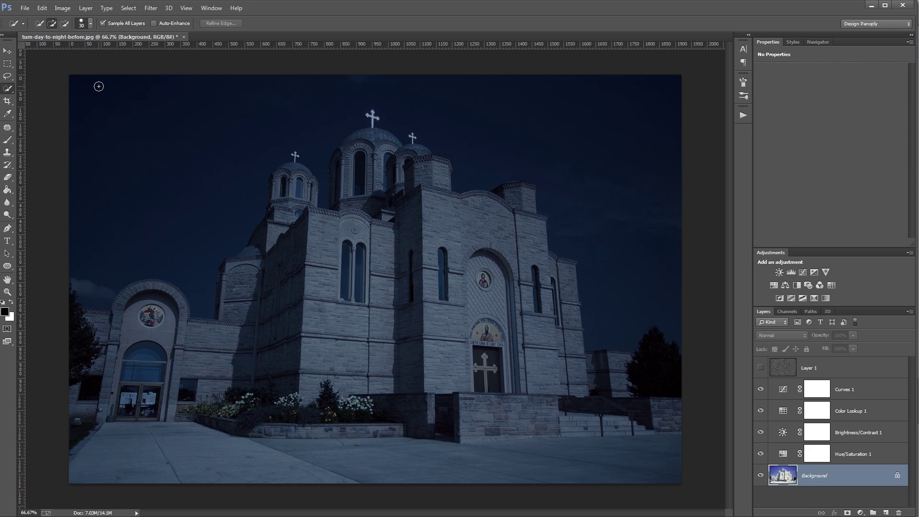
mouse_move(99, 85)
mouse_down()
mouse_move(113, 156)
mouse_move(186, 155)
mouse_move(233, 115)
mouse_move(290, 102)
mouse_move(391, 93)
mouse_move(534, 111)
mouse_move(620, 173)
mouse_move(639, 238)
mouse_up()
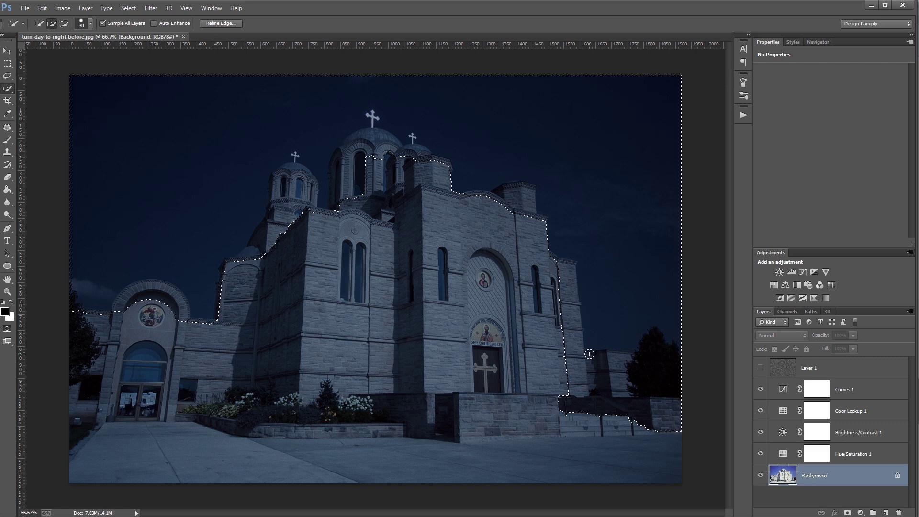
key(alt)
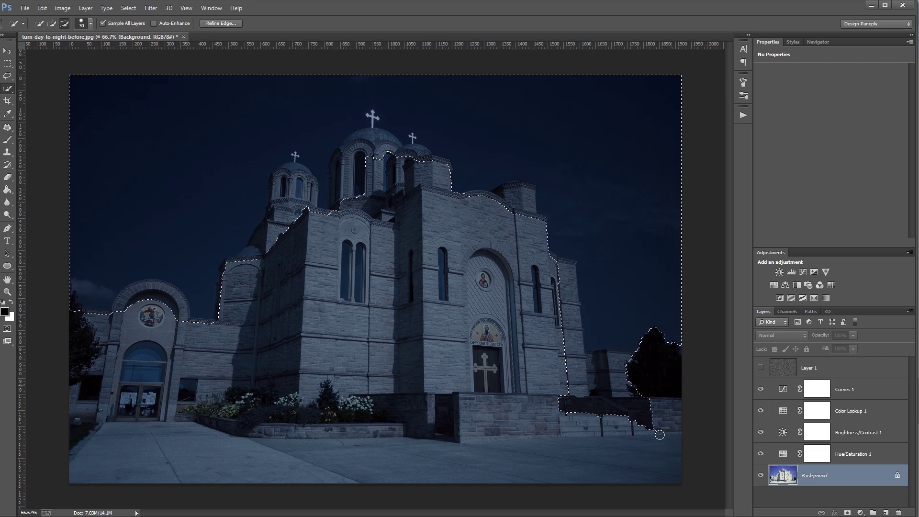
drag(636, 415, 572, 415)
mouse_move(542, 223)
mouse_down()
mouse_move(501, 198)
mouse_move(522, 190)
mouse_move(489, 199)
mouse_up()
mouse_move(446, 169)
mouse_down()
mouse_move(420, 151)
mouse_move(387, 148)
mouse_move(295, 171)
mouse_up()
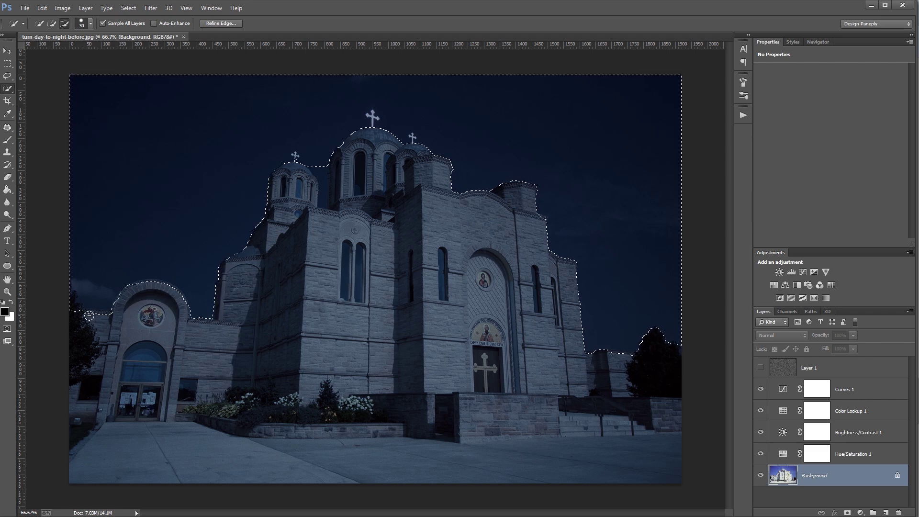
key(alt)
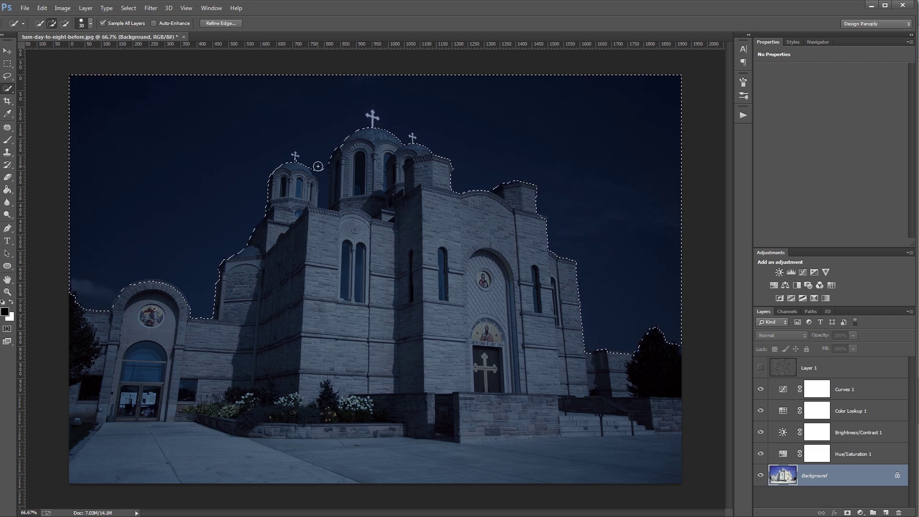
alt+click(192, 285)
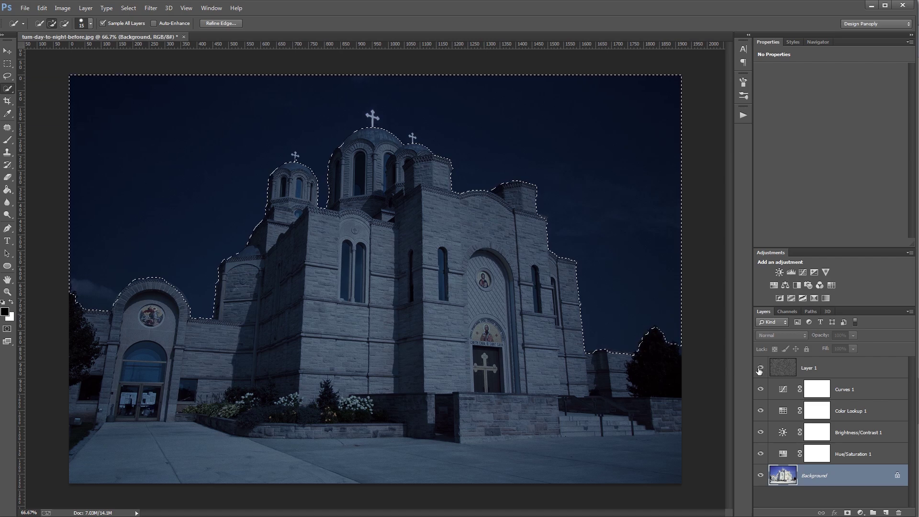
click(760, 367)
Add a layer mask to Layer 1 from the sky selection.
click(826, 366)
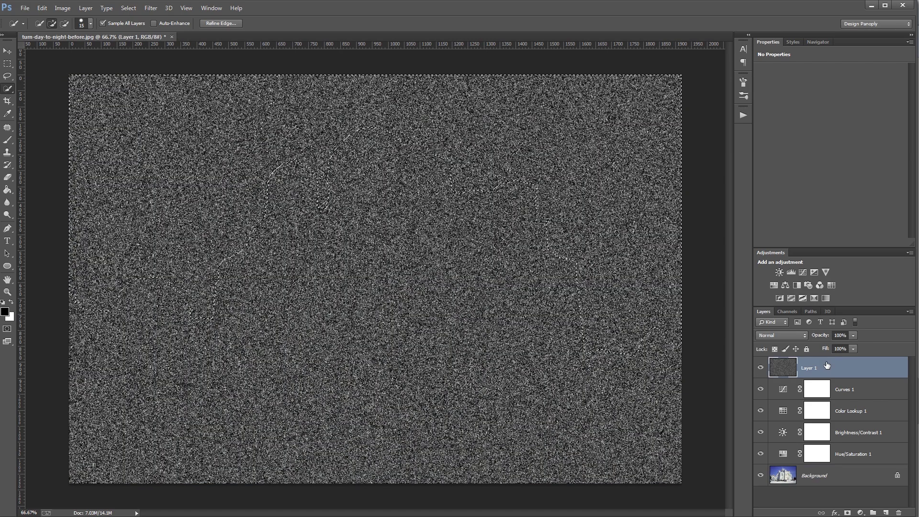
click(848, 513)
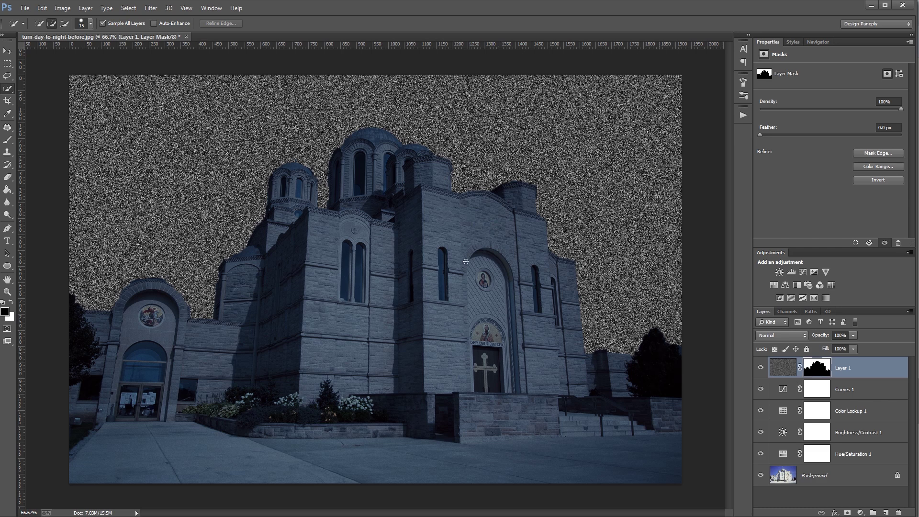
key(v)
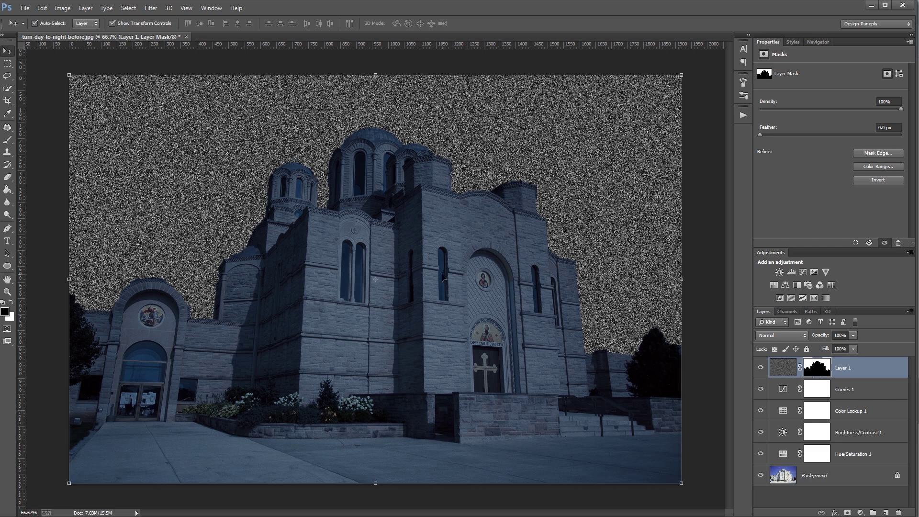
Add a Levels layer at 175/0.26/255 clipped to the noise layer to form sparse stars.
click(791, 272)
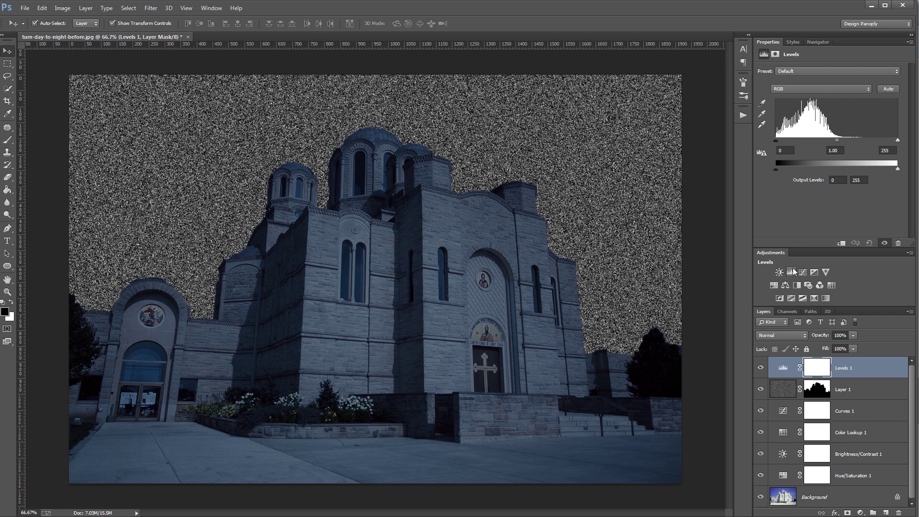
drag(778, 145, 891, 146)
key(ctrl+plus)
key(ctrl+plus)
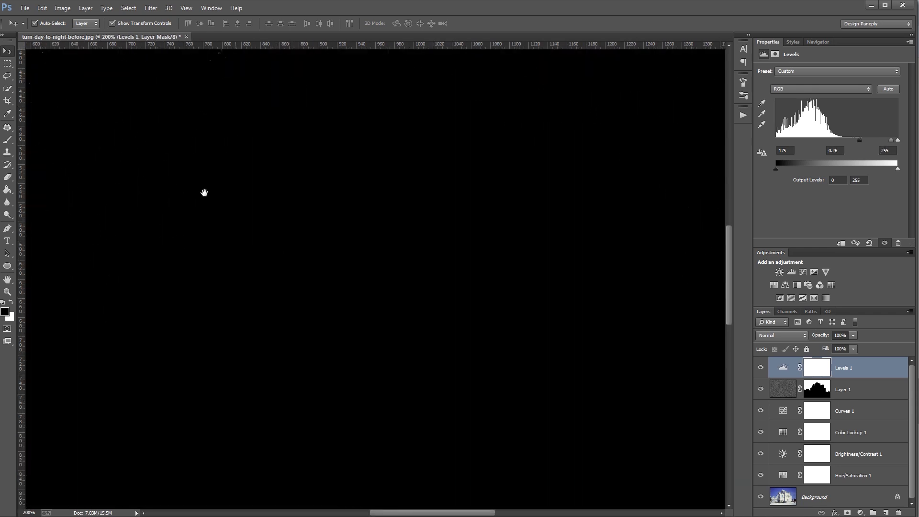
drag(203, 191, 555, 380)
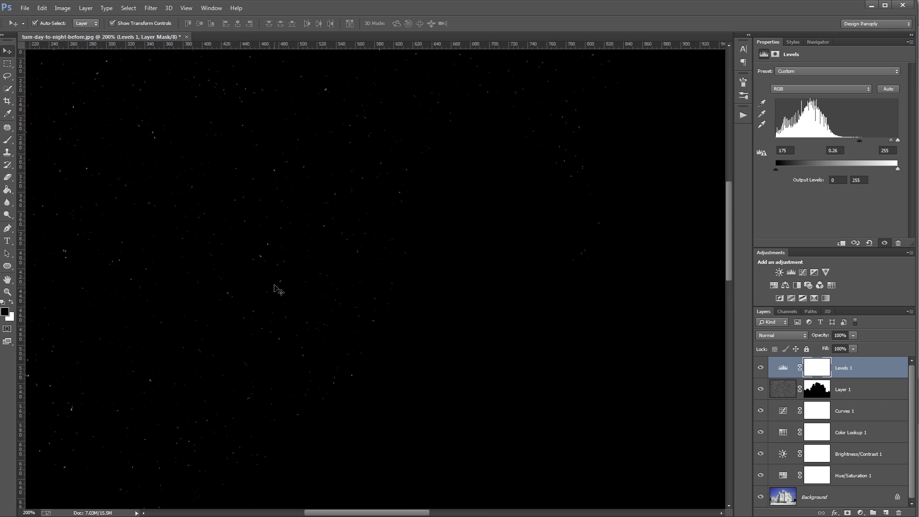
key(ctrl+minus)
key(ctrl+minus)
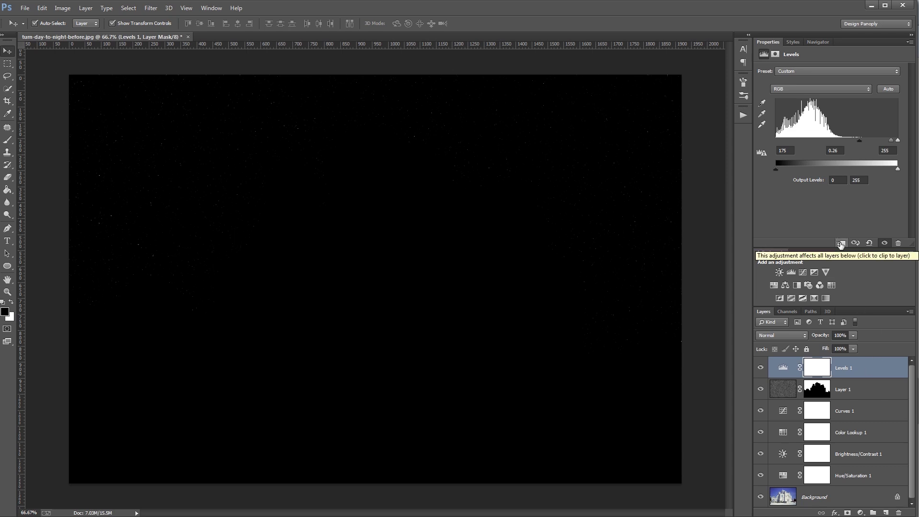
click(841, 244)
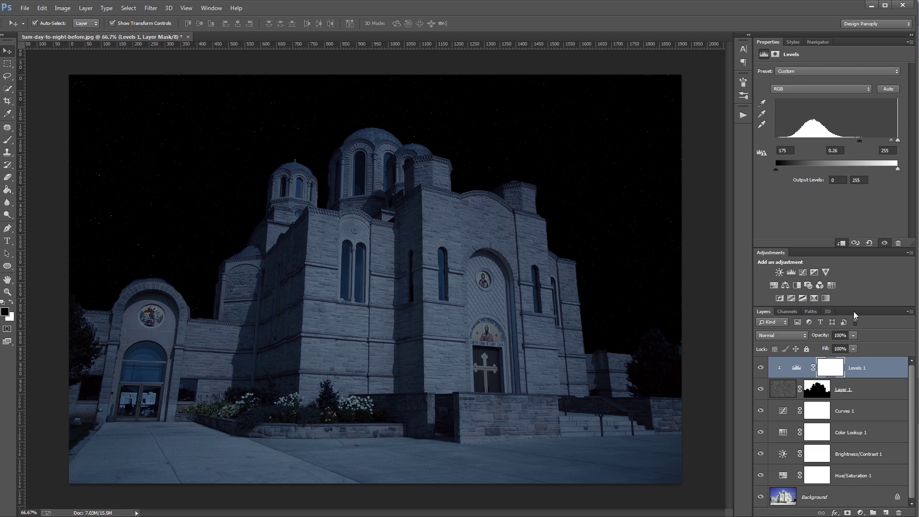
click(855, 388)
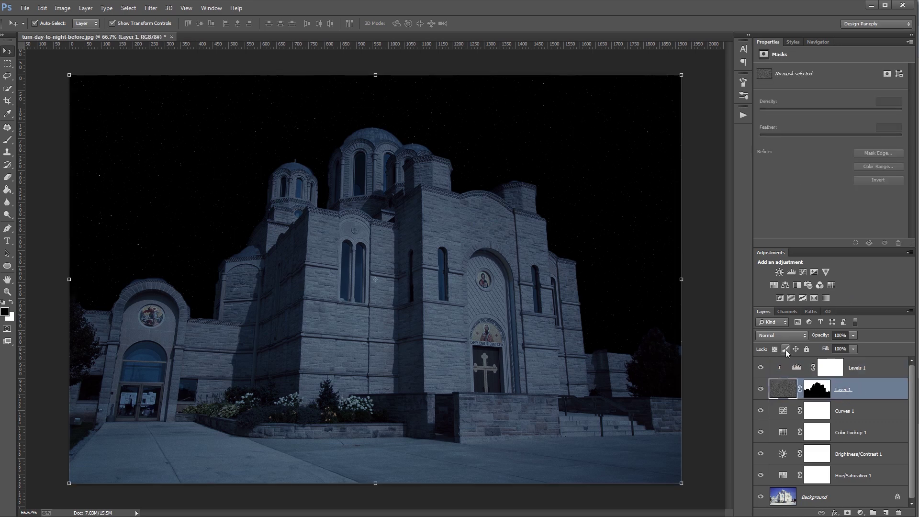
Set Layer 1's blend mode to Screen and zoom in to inspect the stars.
click(780, 335)
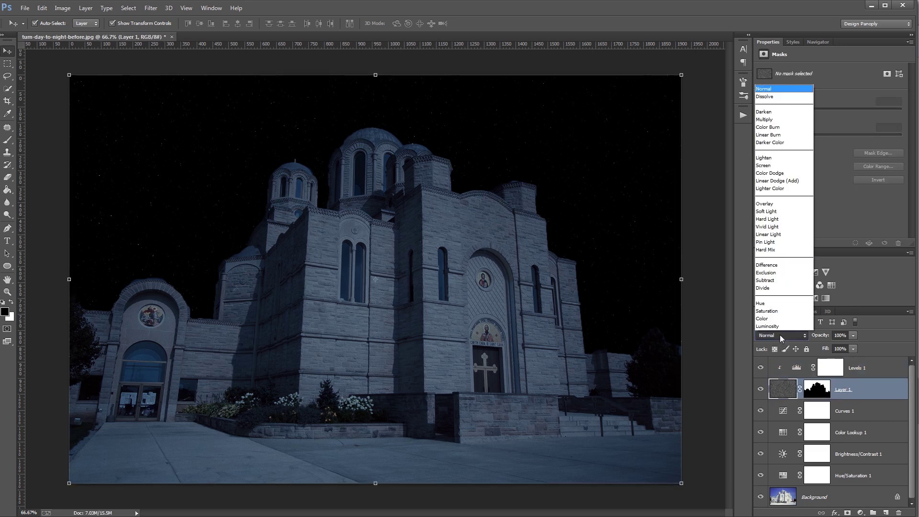
click(781, 163)
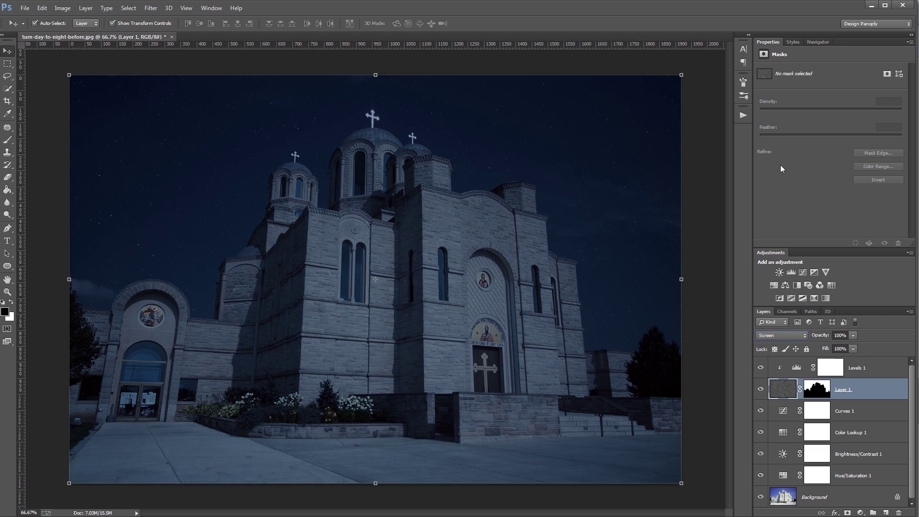
key(ctrl+plus)
drag(273, 224, 463, 349)
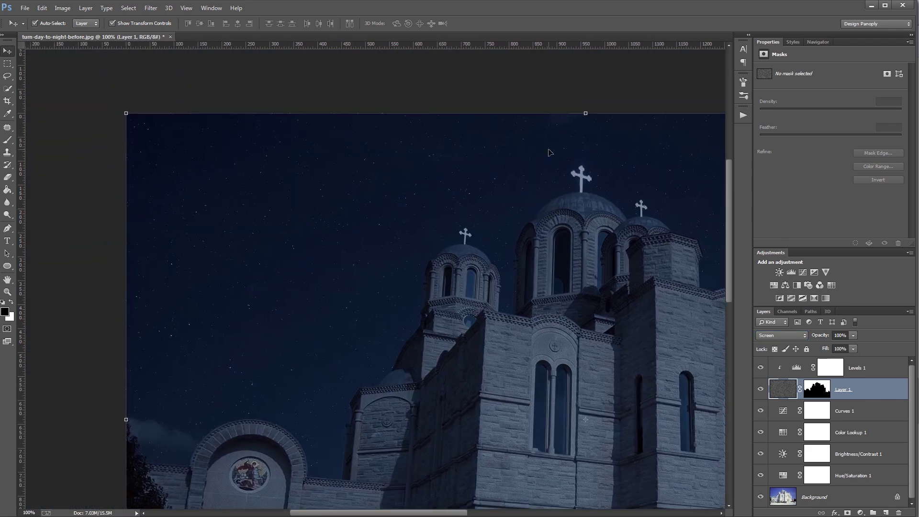
key(ctrl+minus)
click(701, 245)
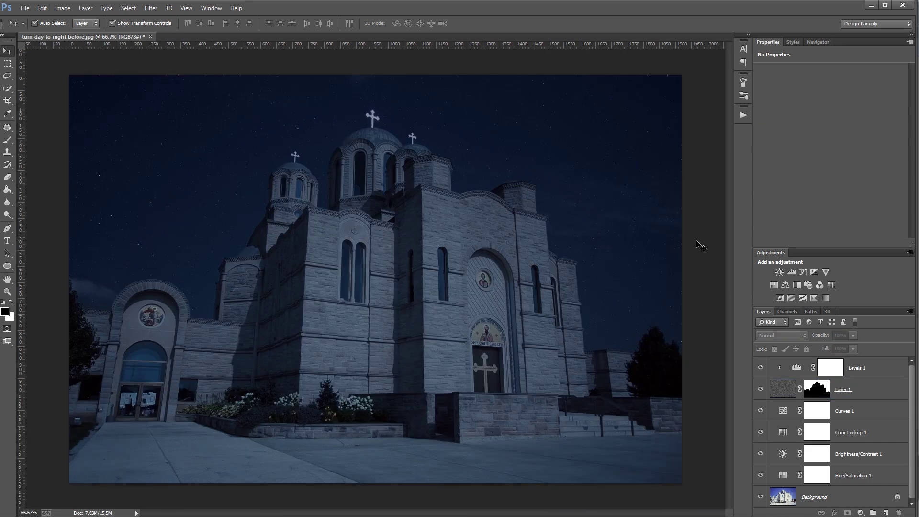